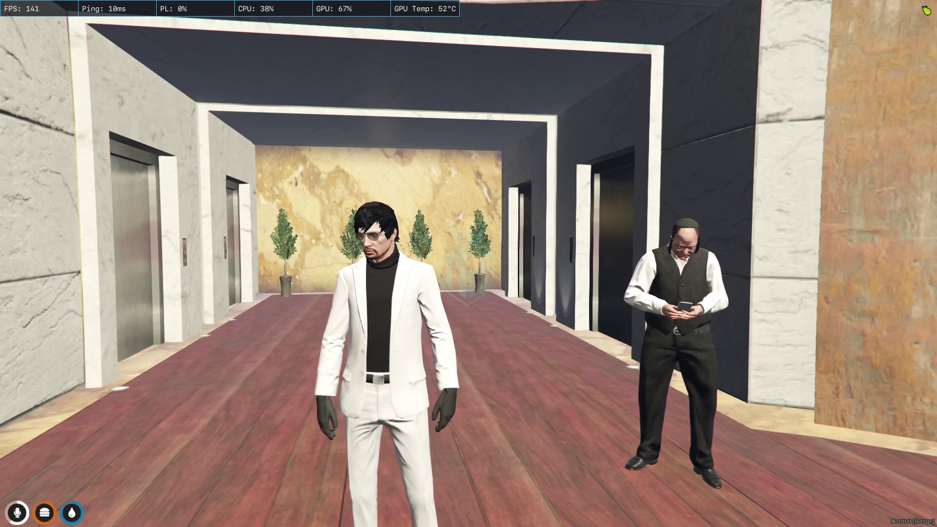
Step: From the Cfx.re forum post in Brave, open the modular.tebex.io download link in a new tab and view it
{"action": "key", "text": "super"}
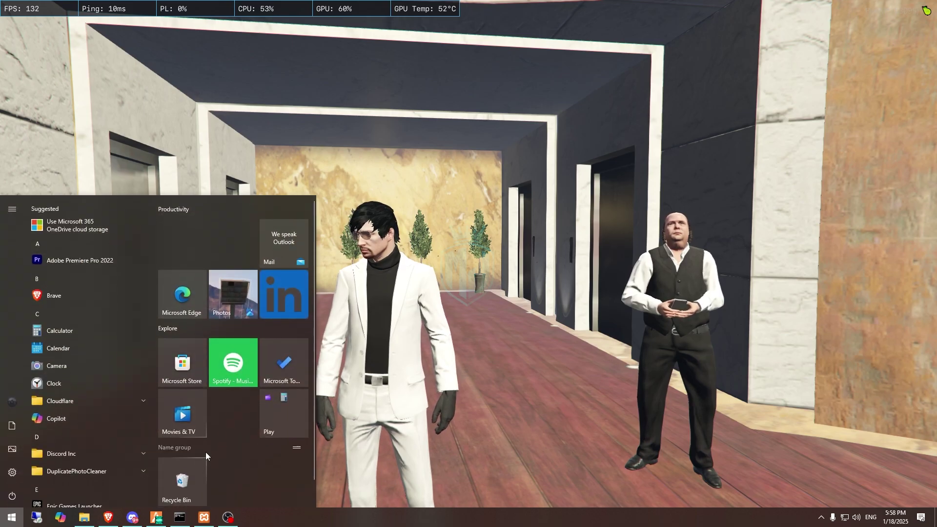
{"action": "left_click", "coordinate": [108, 516]}
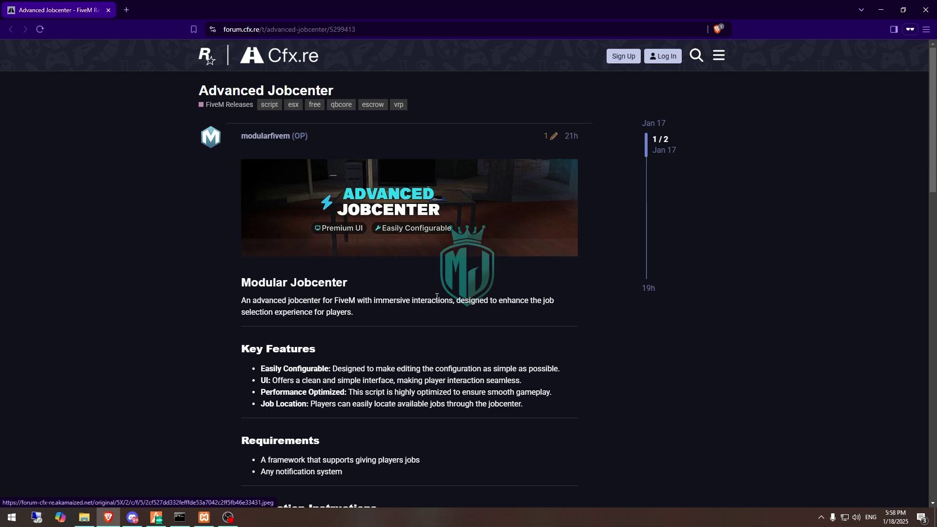
{"action": "scroll", "coordinate": [437, 297], "scroll_direction": "down", "scroll_amount": 9}
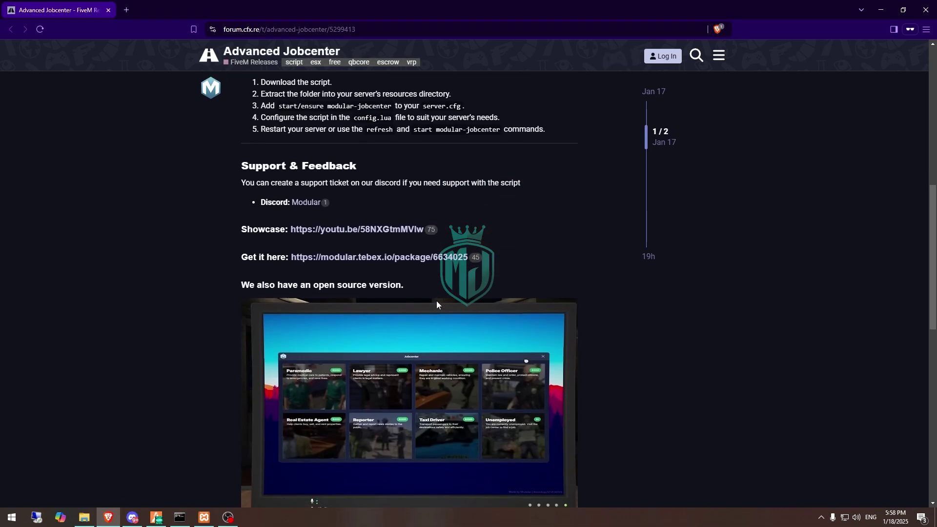
{"action": "scroll", "coordinate": [436, 304], "scroll_direction": "down", "scroll_amount": 1}
{"action": "right_click", "coordinate": [400, 218]}
{"action": "left_click", "coordinate": [423, 227]}
{"action": "scroll", "coordinate": [429, 263], "scroll_direction": "up", "scroll_amount": 4}
{"action": "scroll", "coordinate": [440, 284], "scroll_direction": "up", "scroll_amount": 6}
{"action": "left_click", "coordinate": [210, 4]}
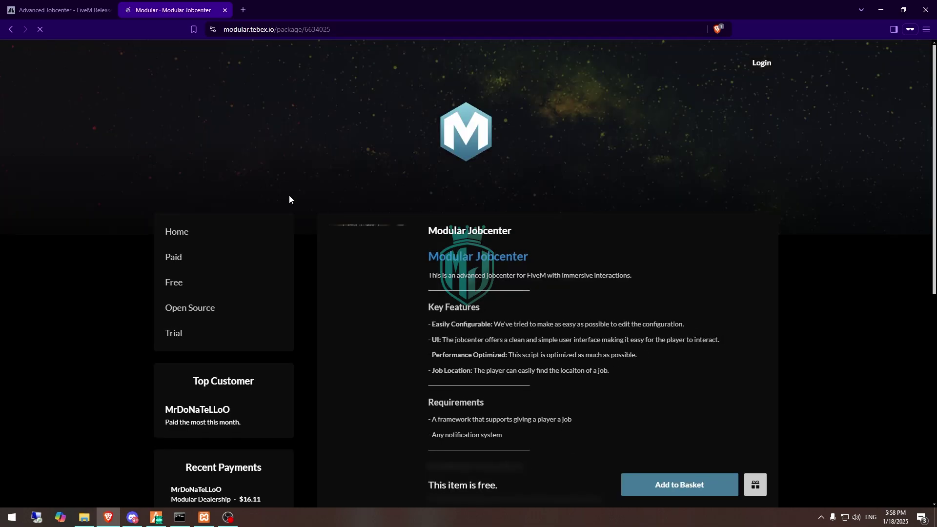
Step: Add the free Modular Jobcenter to the Tebex basket and log in via FiveM to get its zip
{"action": "scroll", "coordinate": [486, 373], "scroll_direction": "down", "scroll_amount": 2}
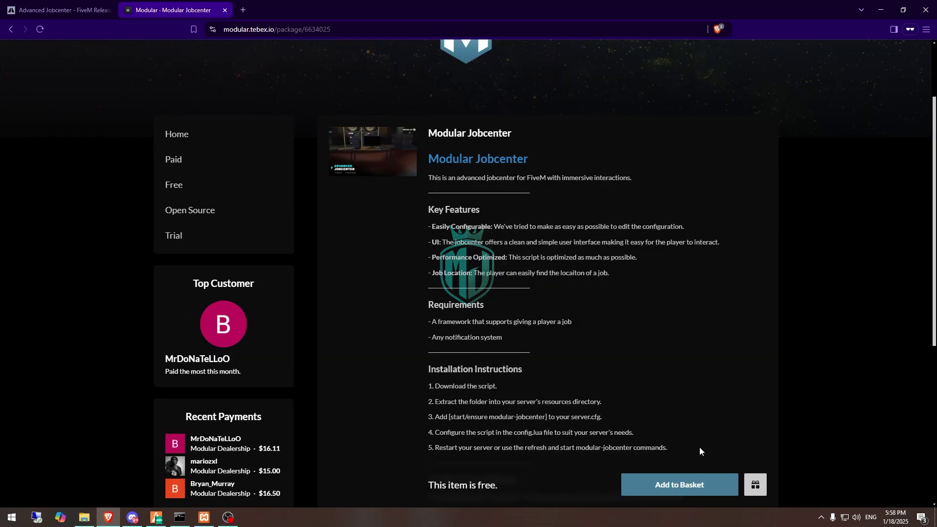
{"action": "left_click", "coordinate": [692, 488]}
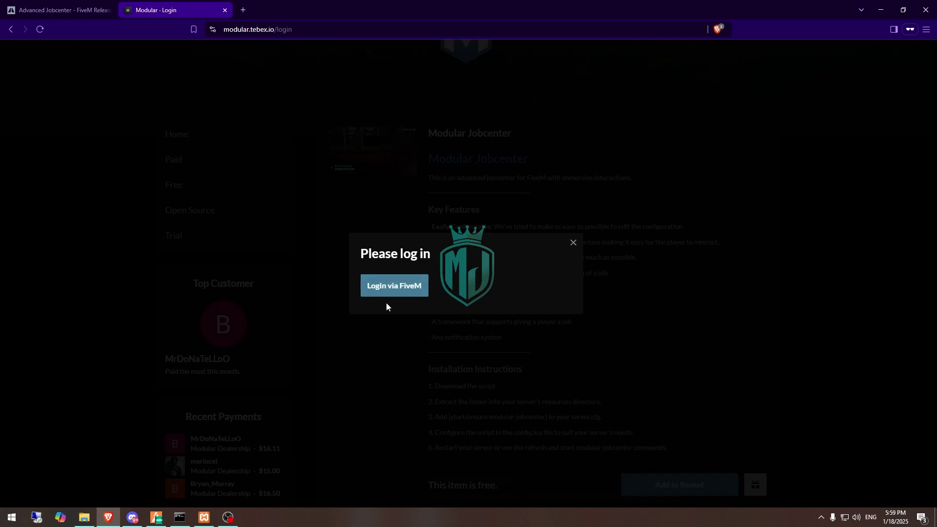
{"action": "left_click", "coordinate": [389, 282]}
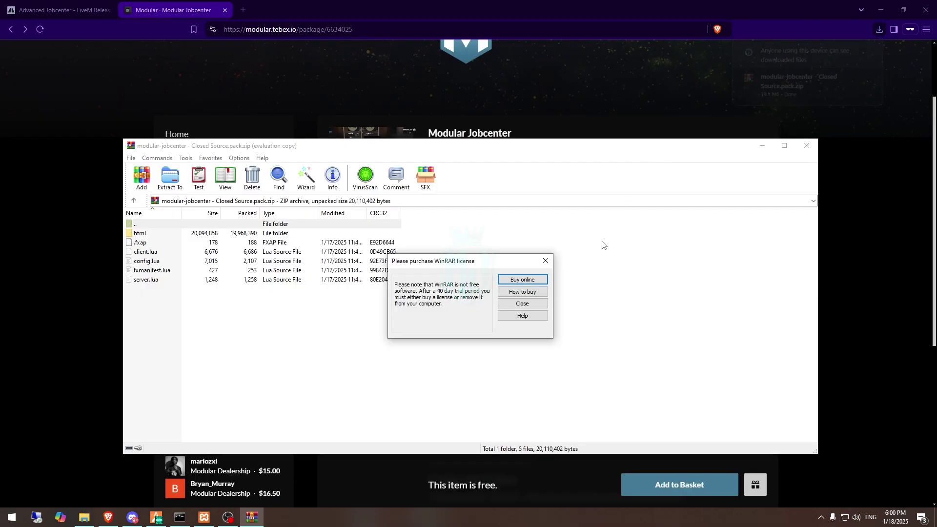
Step: Close WinRAR's licence reminder and select all contents of the modular-jobcenter archive
{"action": "left_click", "coordinate": [546, 260]}
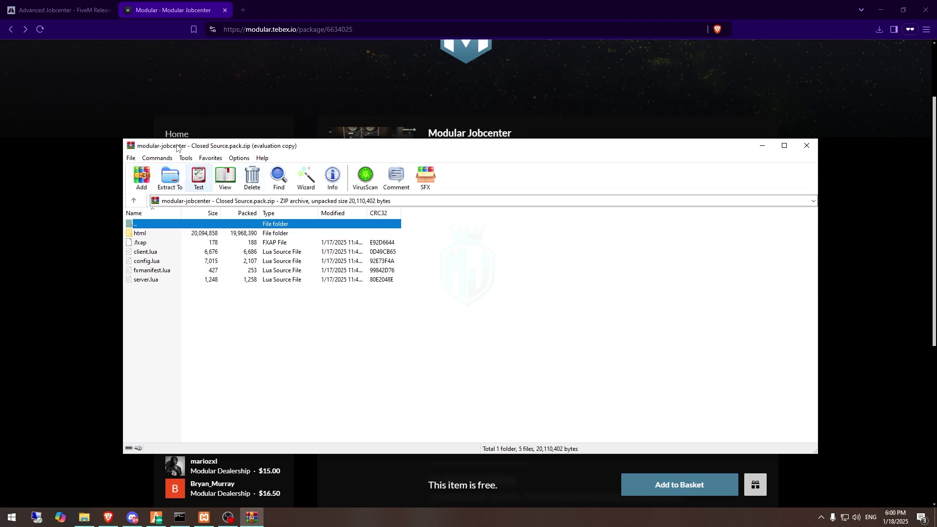
{"action": "key", "text": "ctrl+a"}
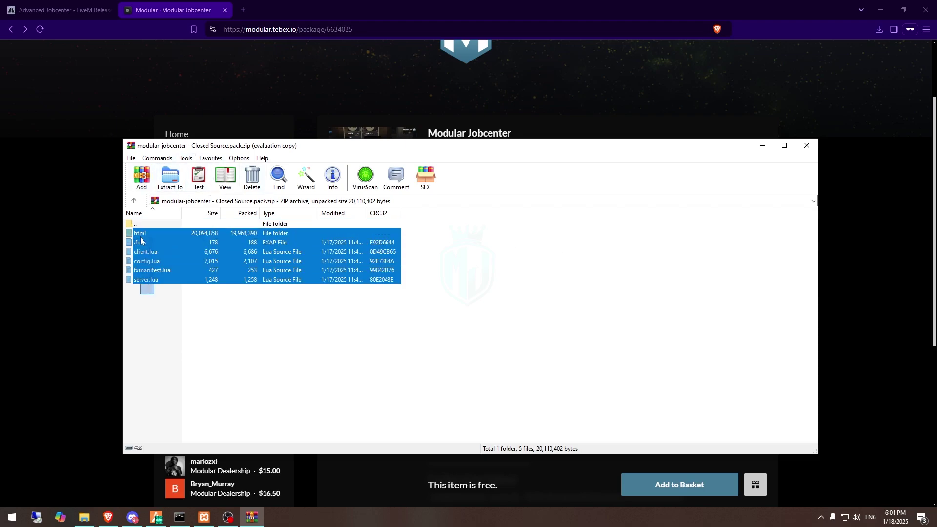
Step: Create a new folder named modular-jobcentre in the server's resources folder
{"action": "left_click", "coordinate": [84, 517]}
{"action": "right_click", "coordinate": [344, 190]}
{"action": "mouse_move", "coordinate": [385, 306]}
{"action": "left_click", "coordinate": [497, 306]}
{"action": "type", "text": "modular-job"}
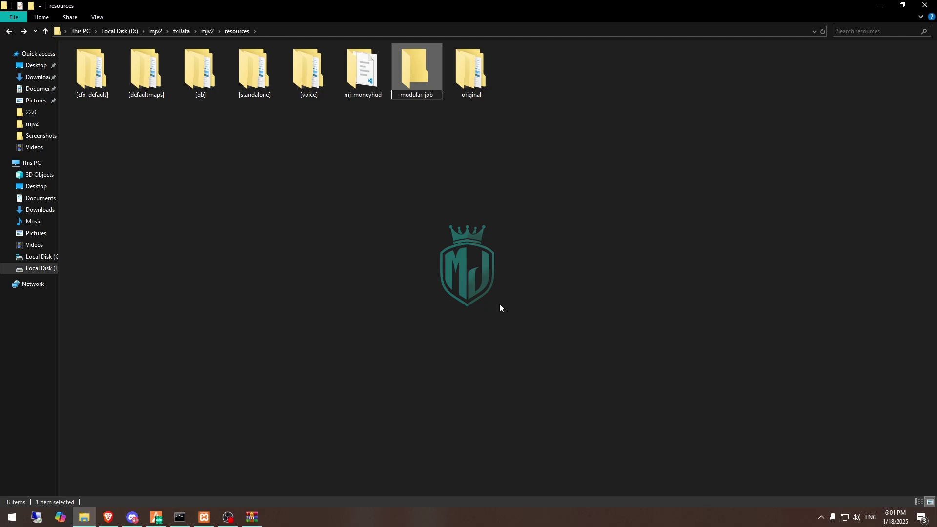
{"action": "type", "text": "centre"}
{"action": "key", "text": "Return"}
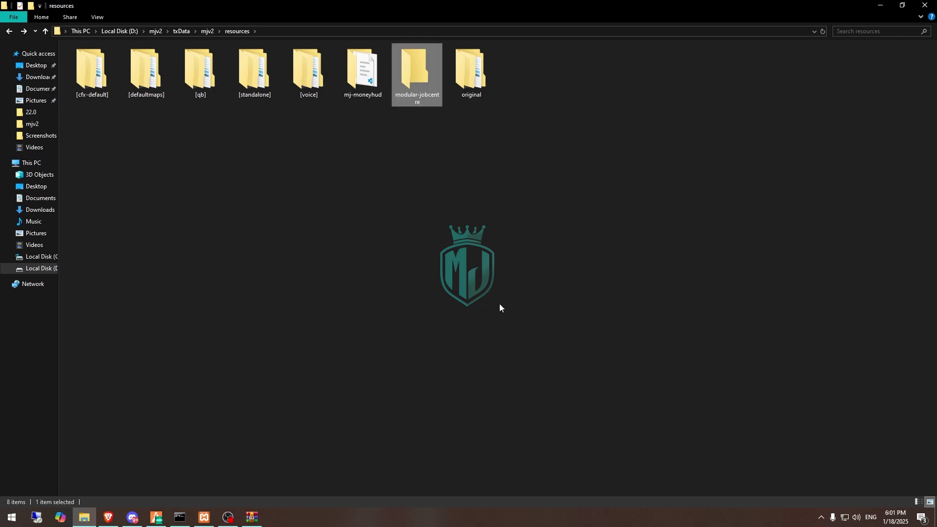
Step: Paste the archive's files into modular-jobcentre and open its config.lua
{"action": "double_click", "coordinate": [423, 92]}
{"action": "key", "text": "ctrl+v"}
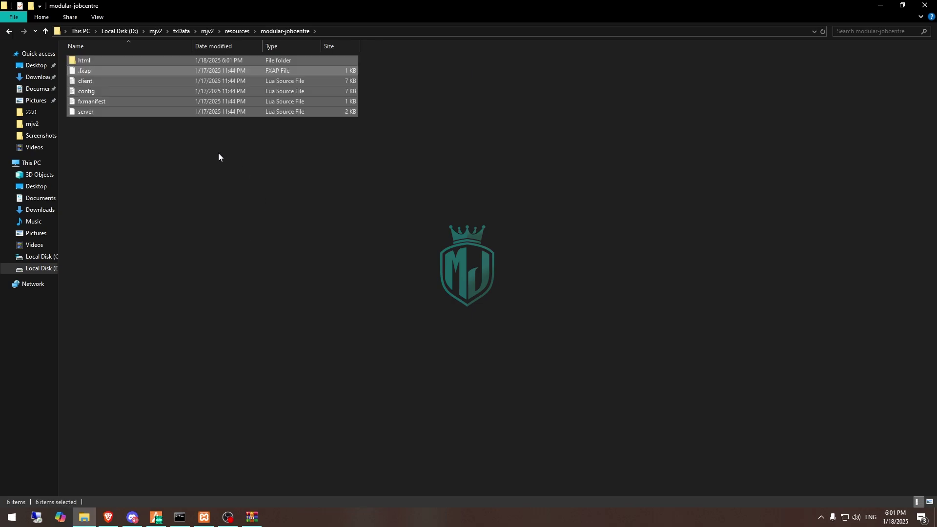
{"action": "double_click", "coordinate": [199, 93]}
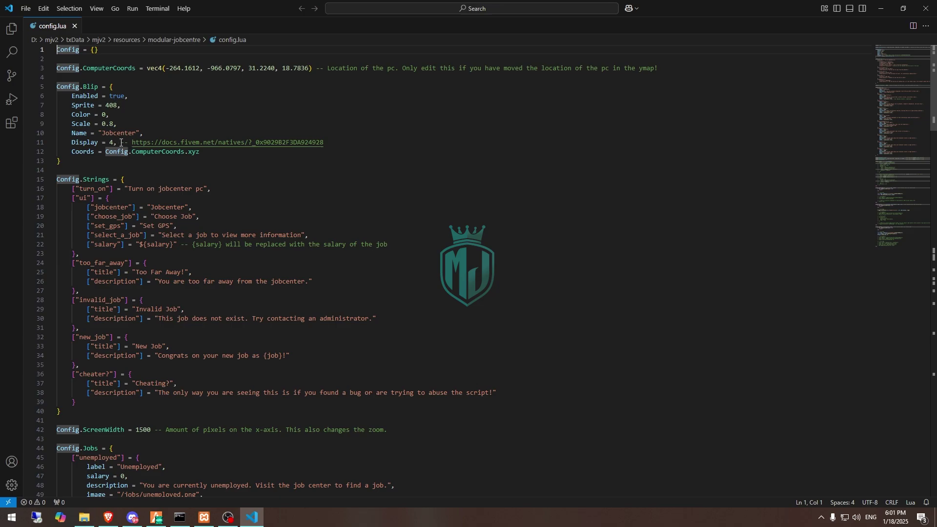
Step: Scroll through config.lua from the blip settings down to Config.DoesJobExist
{"action": "scroll", "coordinate": [220, 251], "scroll_direction": "down", "scroll_amount": 10}
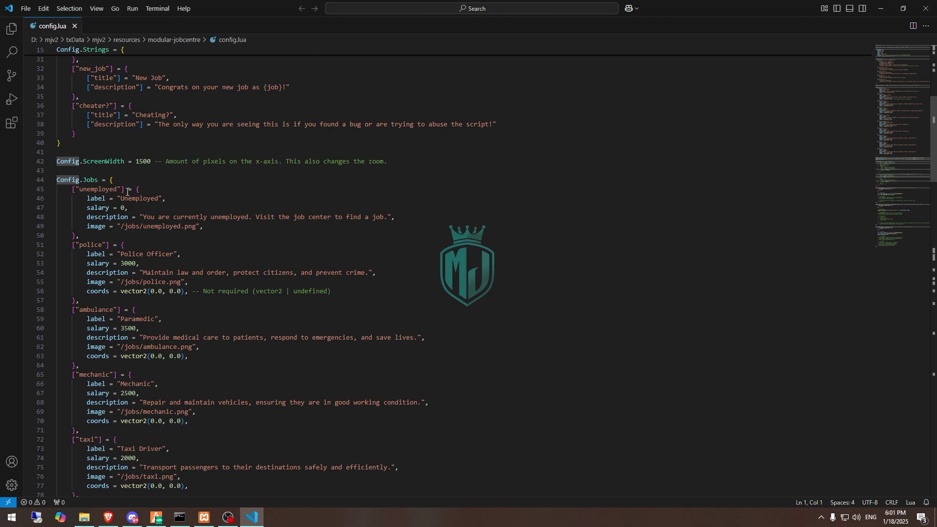
{"action": "scroll", "coordinate": [132, 184], "scroll_direction": "down", "scroll_amount": 20}
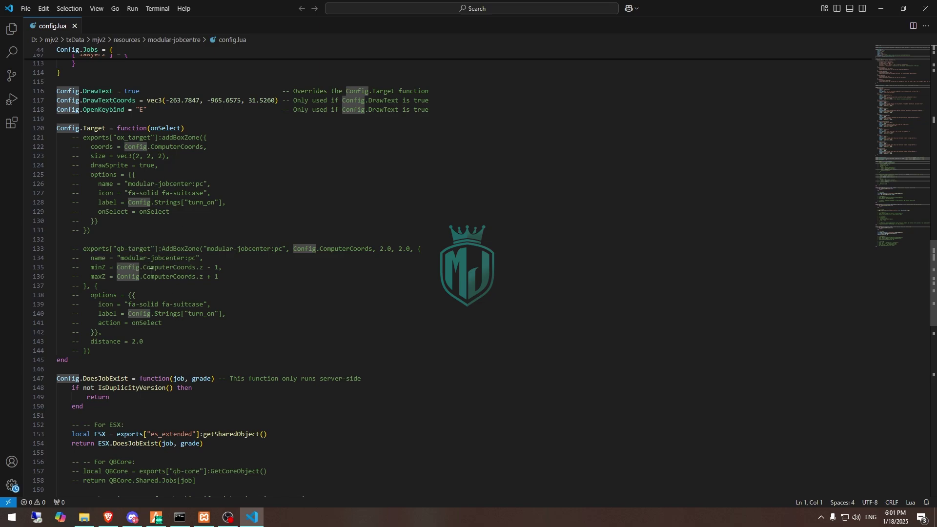
{"action": "scroll", "coordinate": [118, 274], "scroll_direction": "down", "scroll_amount": 20}
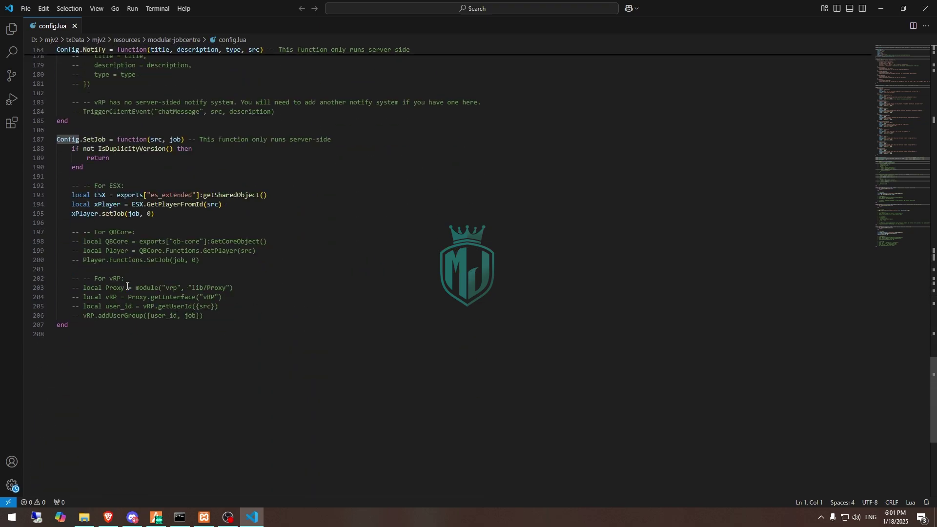
{"action": "scroll", "coordinate": [203, 283], "scroll_direction": "up", "scroll_amount": 15}
{"action": "scroll", "coordinate": [178, 283], "scroll_direction": "down", "scroll_amount": 4}
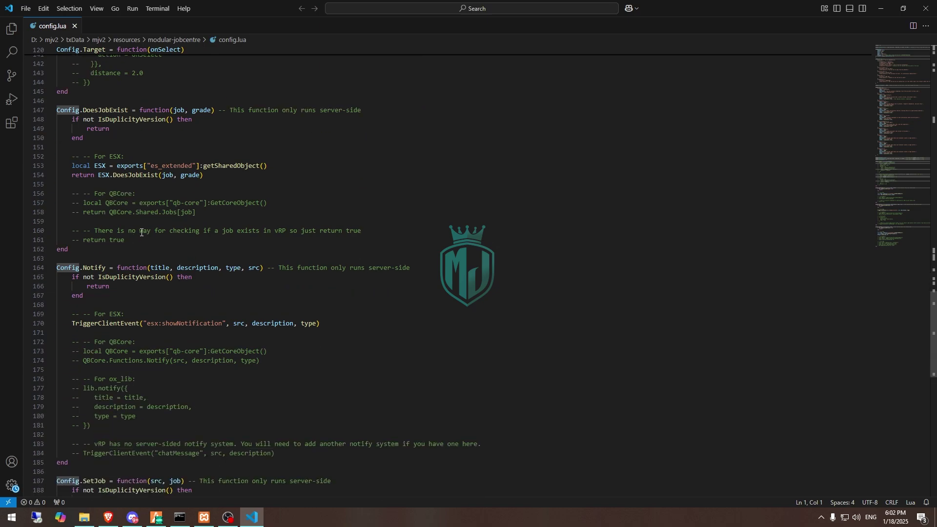
Step: In Config.DoesJobExist, comment out the ESX line and uncomment the QBCore lines
{"action": "left_click", "coordinate": [74, 165]}
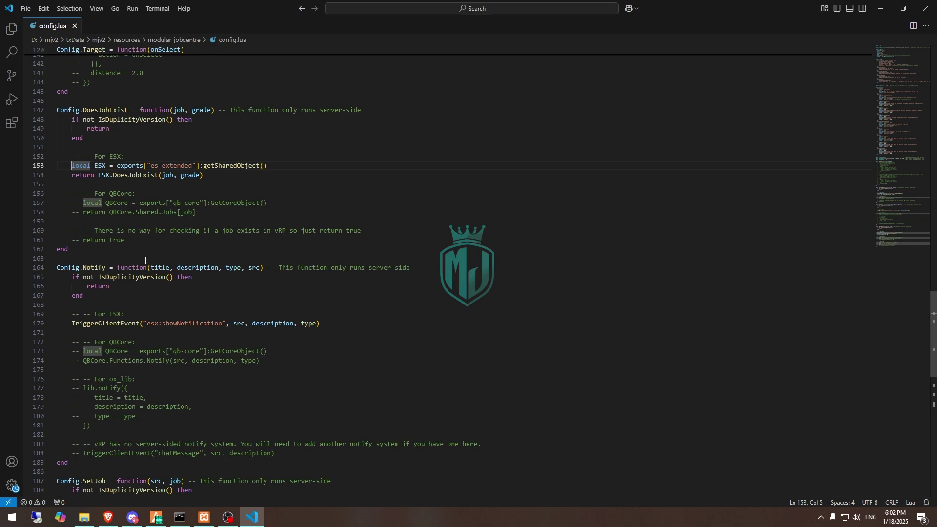
{"action": "type", "text": "-- "}
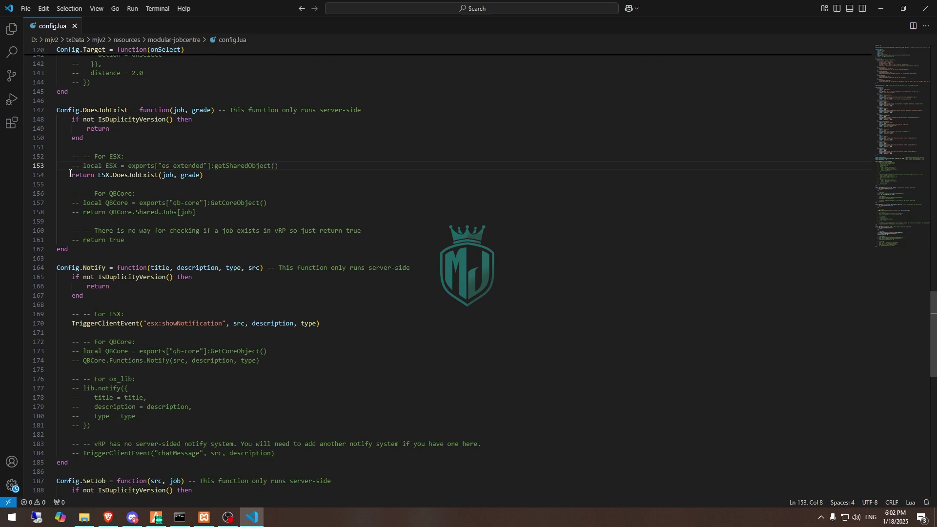
{"action": "type", "text": "--"}
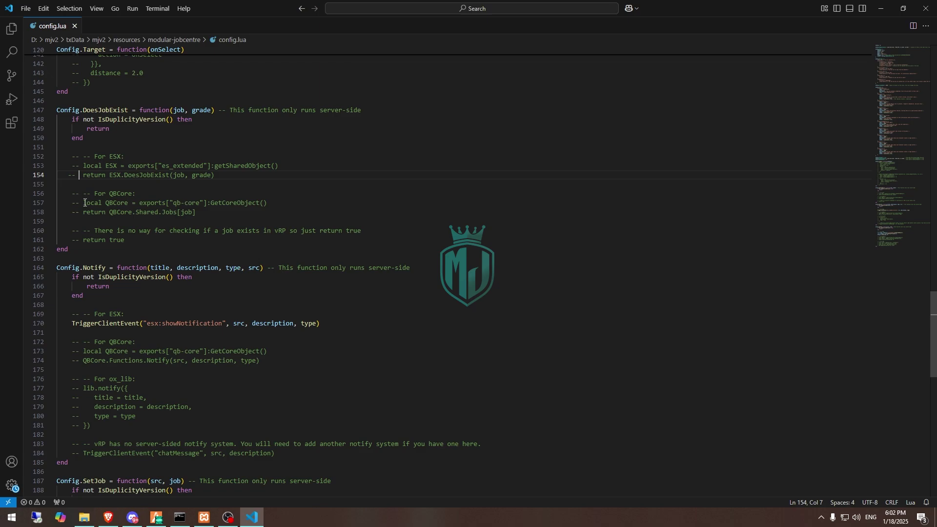
{"action": "left_click_drag", "start_coordinate": [80, 202], "coordinate": [72, 213]}
{"action": "key", "text": "BackSpace"}
{"action": "key", "text": "BackSpace"}
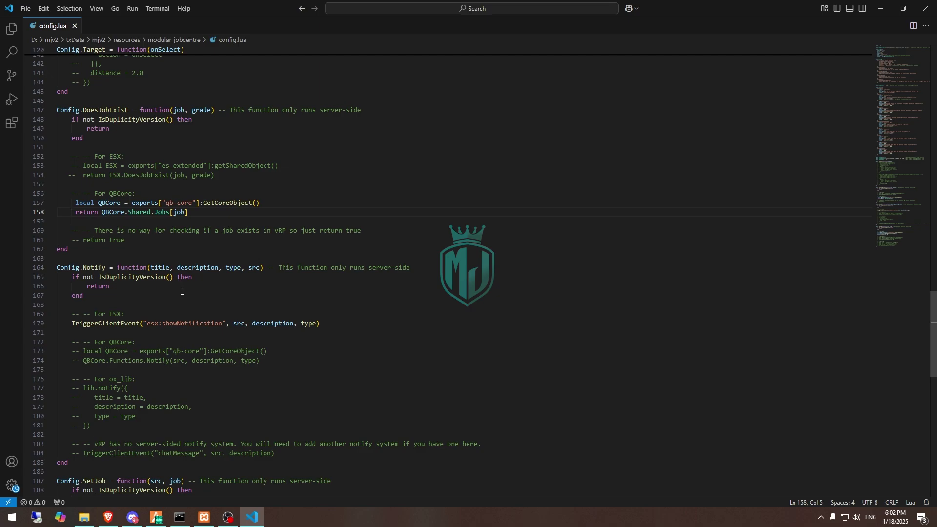
Step: In Notify, uncomment the QBCore lines and comment out the ESX notification on line 170
{"action": "scroll", "coordinate": [182, 291], "scroll_direction": "down", "scroll_amount": 7}
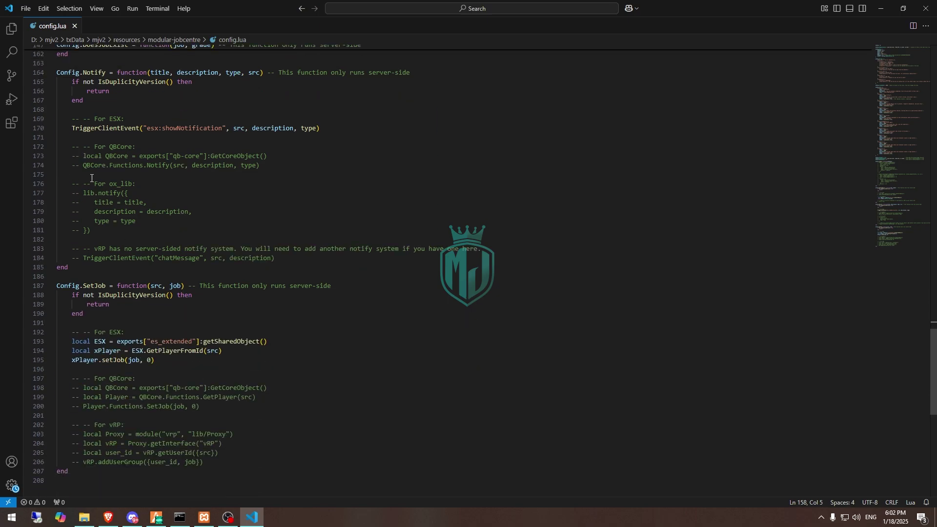
{"action": "left_click_drag", "start_coordinate": [81, 156], "coordinate": [72, 165]}
{"action": "key", "text": "BackSpace"}
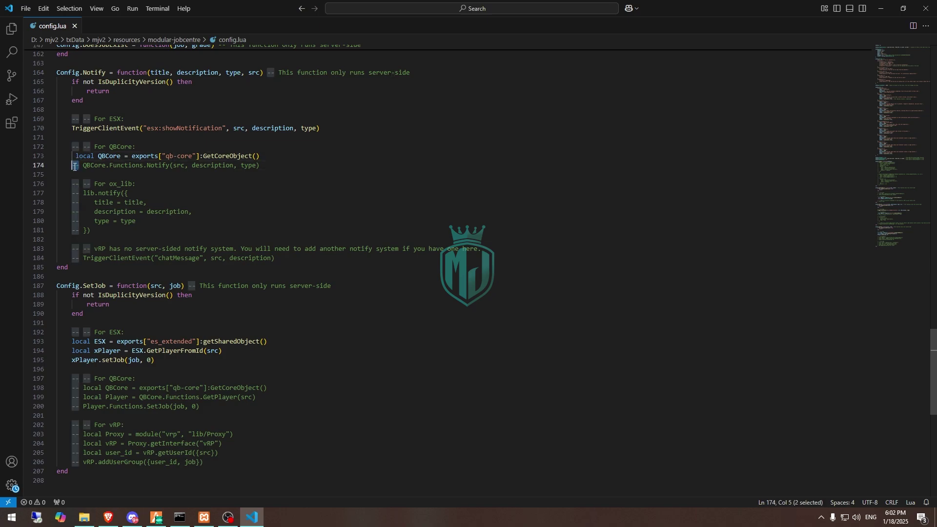
{"action": "key", "text": "BackSpace"}
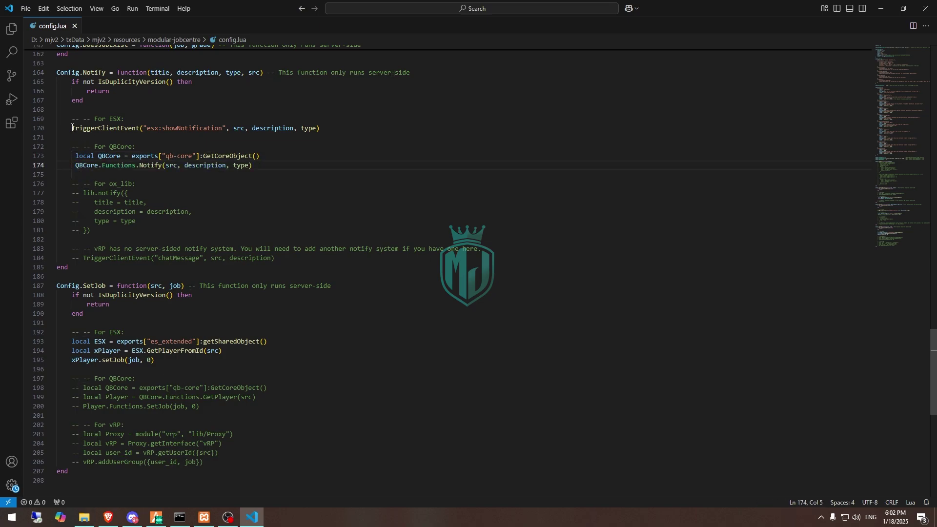
{"action": "left_click", "coordinate": [73, 128]}
{"action": "type", "text": "--"}
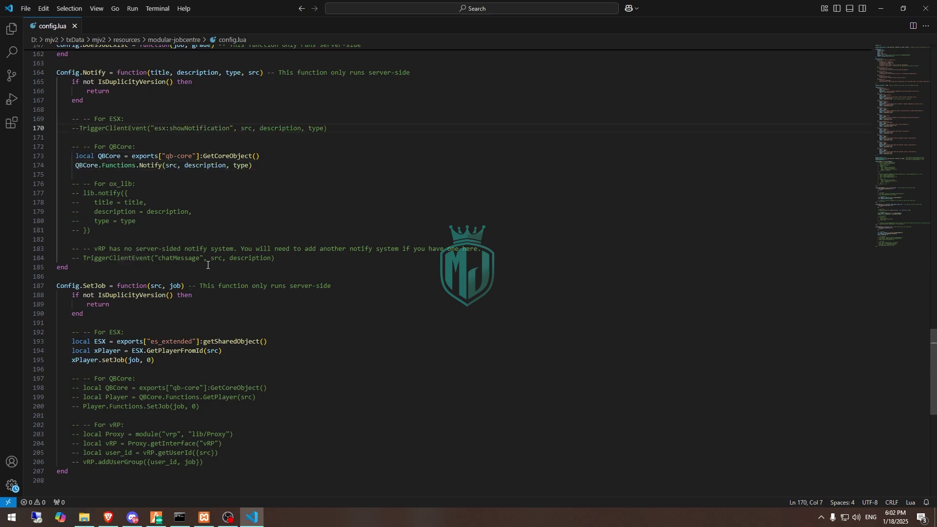
Step: In Config.SetJob, uncomment QBCore lines 198–200 and comment out the ESX lines 193–194
{"action": "scroll", "coordinate": [143, 316], "scroll_direction": "down", "scroll_amount": 3}
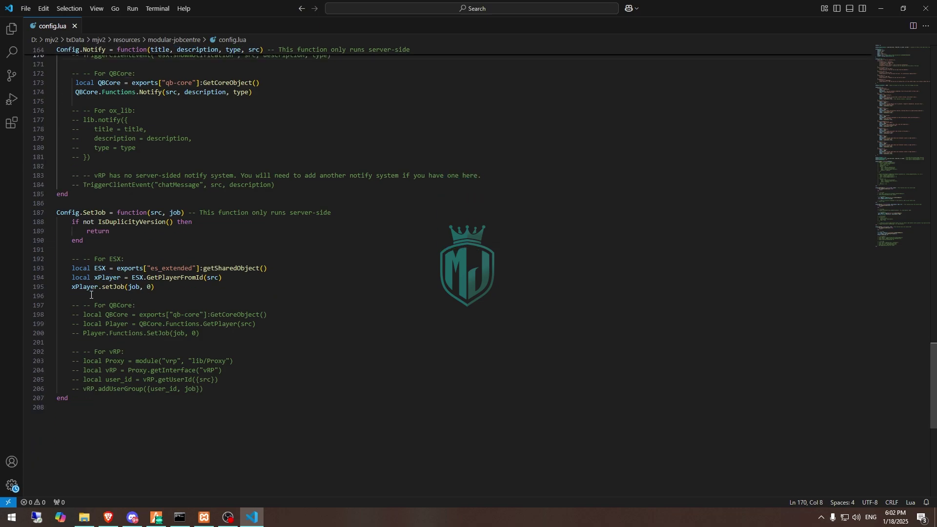
{"action": "left_click", "coordinate": [72, 315]}
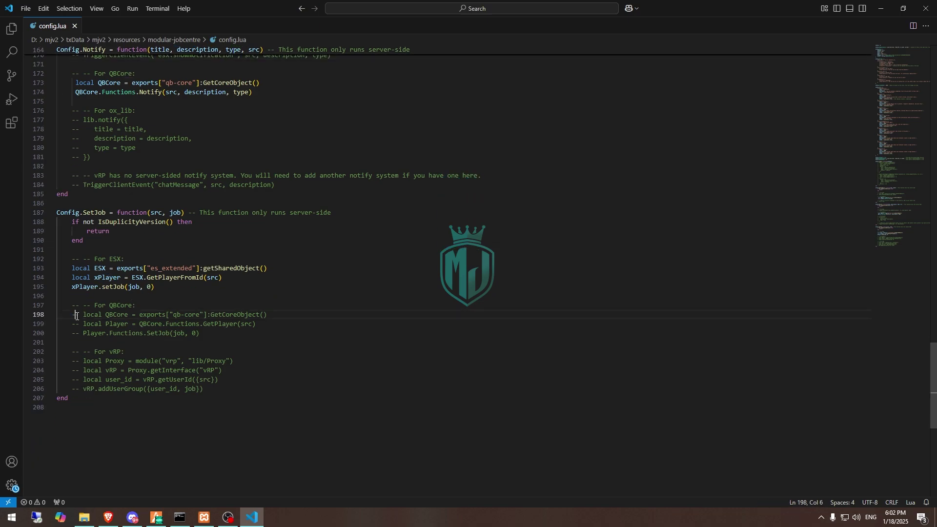
{"action": "key", "text": "Delete"}
{"action": "key", "text": "Delete"}
{"action": "left_click_drag", "start_coordinate": [72, 315], "coordinate": [76, 334]}
{"action": "key", "text": "Delete"}
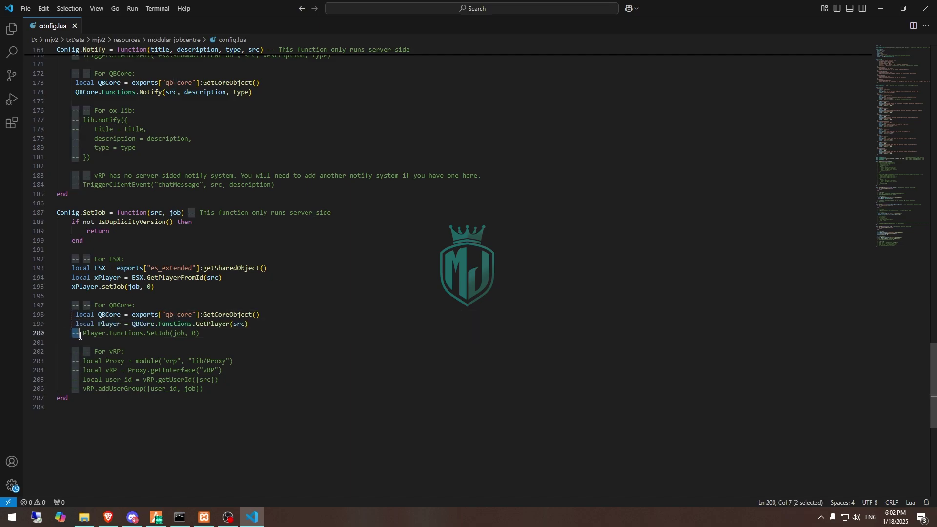
{"action": "key", "text": "Delete"}
{"action": "key", "text": "Delete"}
{"action": "left_click", "coordinate": [73, 269]}
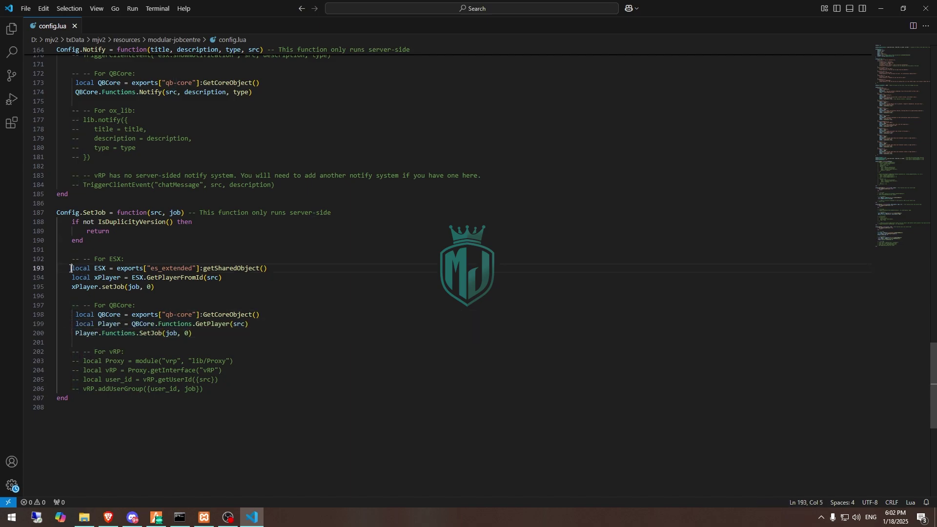
{"action": "type", "text": "-- "}
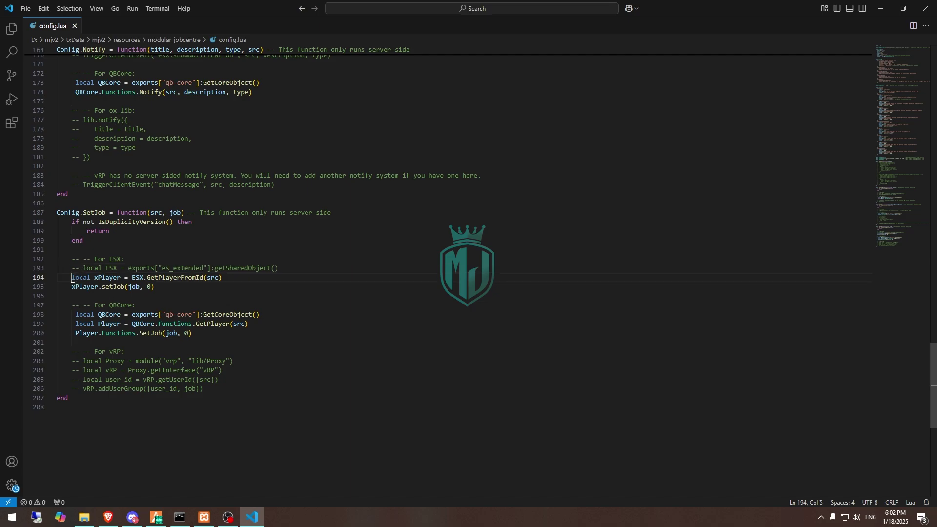
{"action": "type", "text": "--"}
{"action": "left_click", "coordinate": [72, 287]}
{"action": "type", "text": "--"}
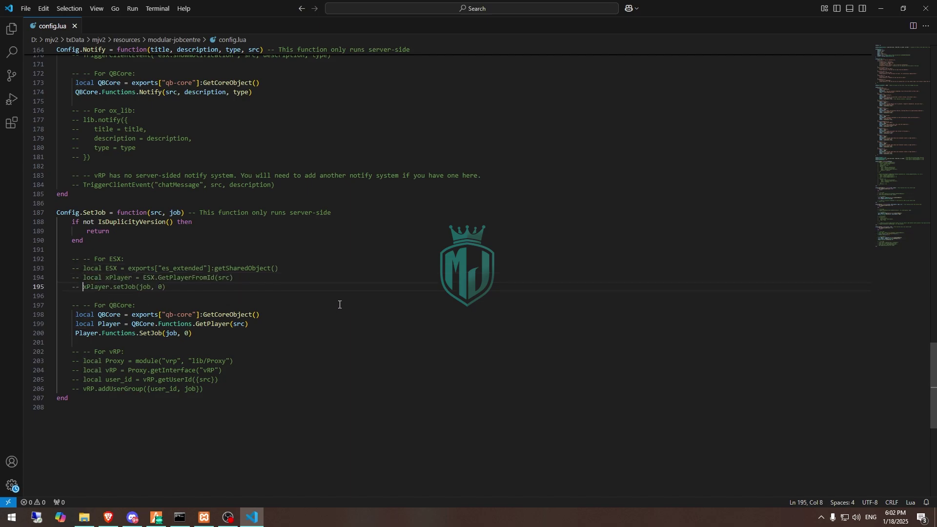
Step: Open server.cfg from the mjv2 server folder in the editor
{"action": "scroll", "coordinate": [339, 305], "scroll_direction": "up", "scroll_amount": 20}
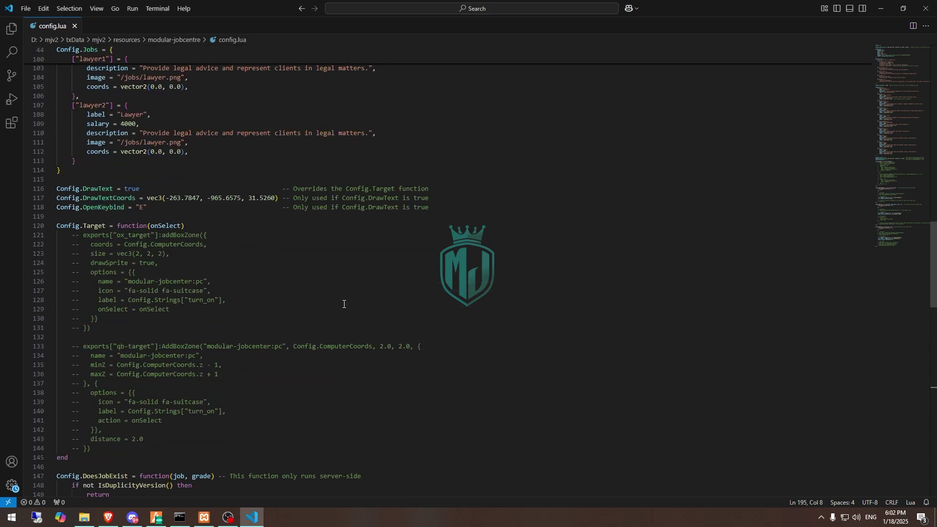
{"action": "scroll", "coordinate": [344, 304], "scroll_direction": "up", "scroll_amount": 10}
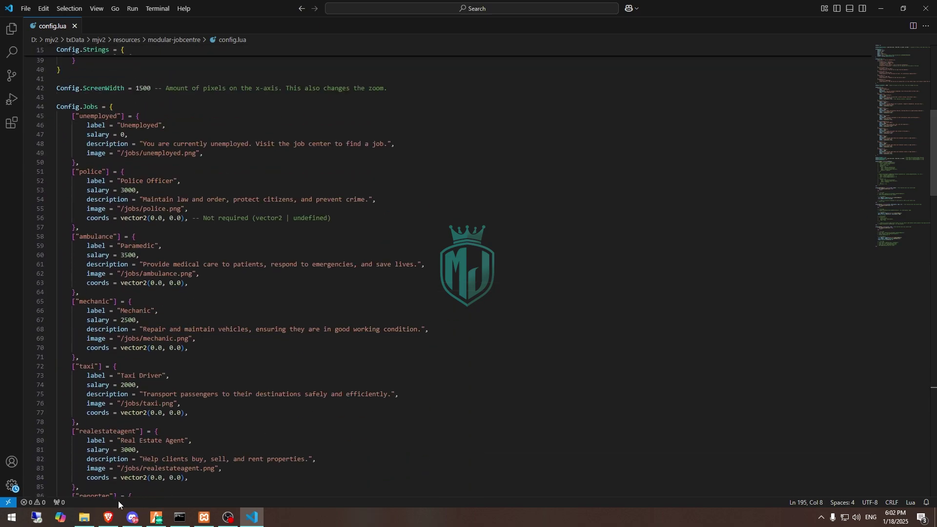
{"action": "left_click", "coordinate": [84, 517]}
{"action": "left_click", "coordinate": [247, 30]}
{"action": "key", "text": "ctrl+c"}
{"action": "key", "text": "F2"}
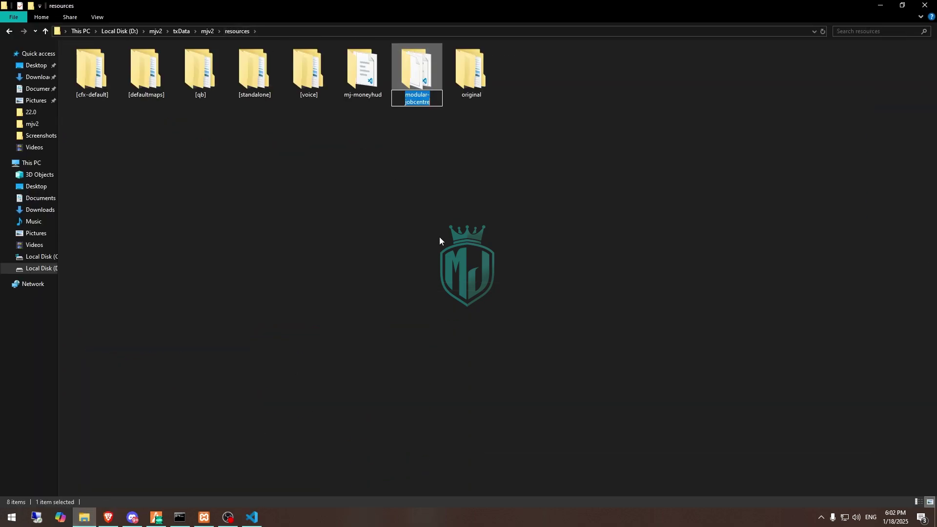
{"action": "left_click", "coordinate": [209, 30]}
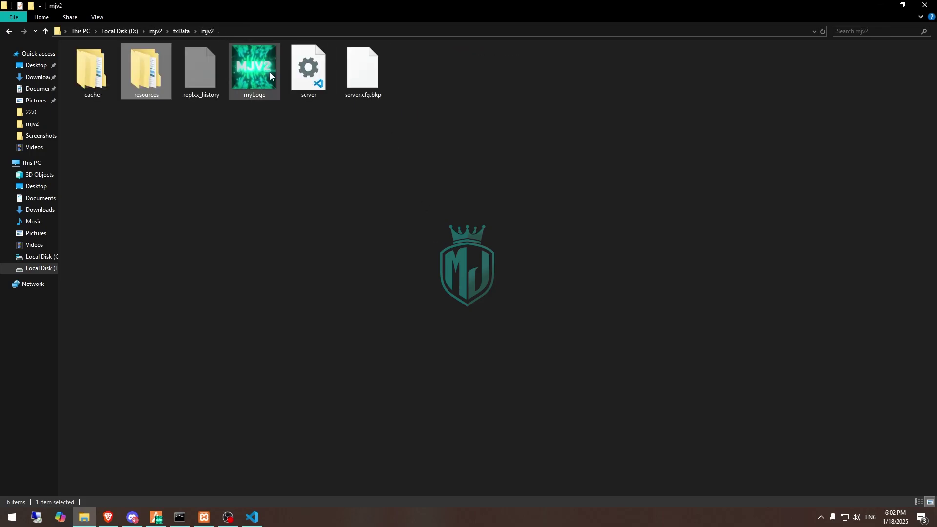
{"action": "left_click", "coordinate": [296, 83]}
{"action": "key", "text": "Return"}
Step: Add 'ensure modular-jobcentre' on a new line after ensure mj-safezone in server.cfg
{"action": "scroll", "coordinate": [269, 240], "scroll_direction": "down", "scroll_amount": 10}
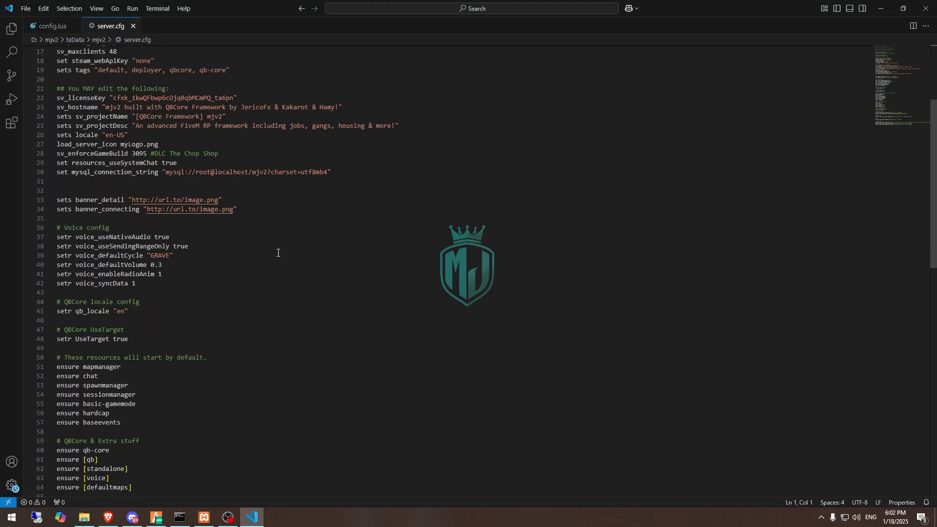
{"action": "left_click", "coordinate": [147, 344]}
{"action": "left_click", "coordinate": [154, 367]}
{"action": "key", "text": "Return"}
{"action": "type", "text": "ensure"}
{"action": "key", "text": "ctrl+v"}
{"action": "left_click", "coordinate": [157, 518]}
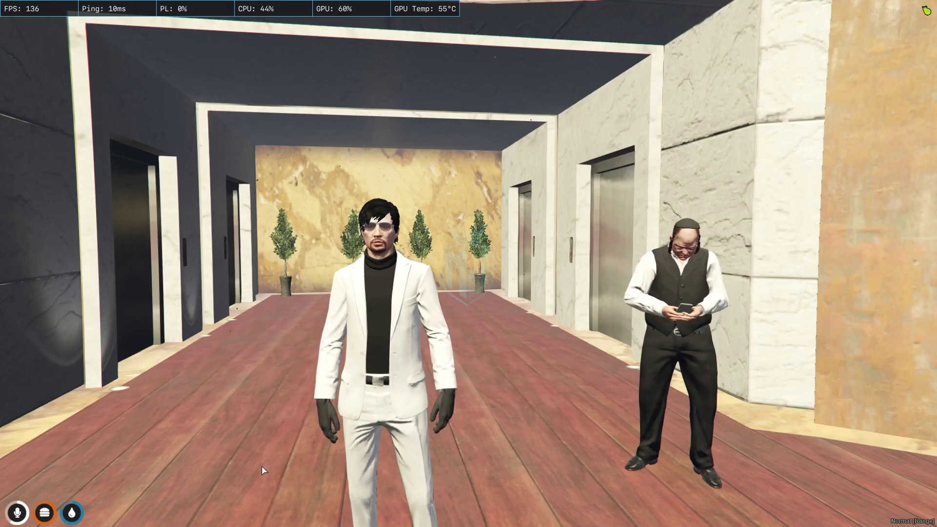
Step: Restart the server from the txAdmin menu, then respawn at Last Location
{"action": "key", "text": "F1"}
{"action": "key", "text": "e"}
{"action": "key", "text": "e"}
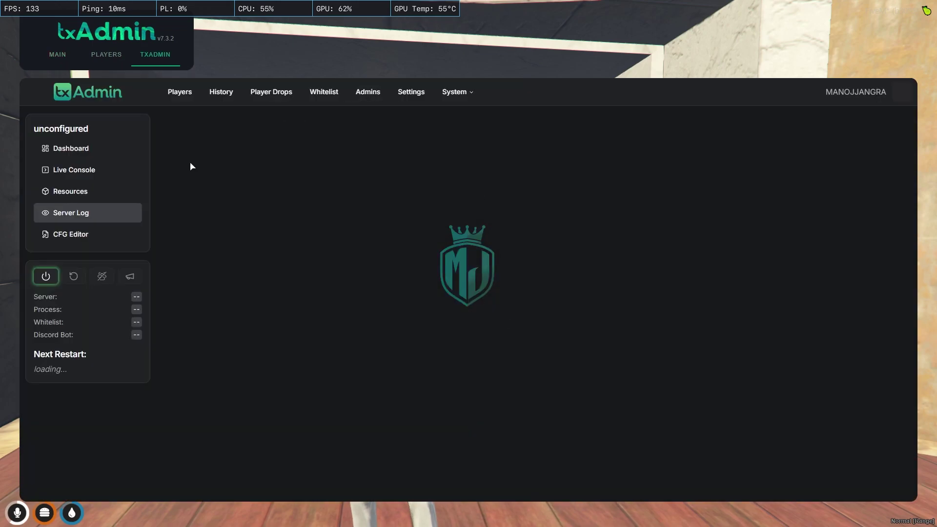
{"action": "left_click", "coordinate": [74, 276]}
{"action": "left_click", "coordinate": [576, 304]}
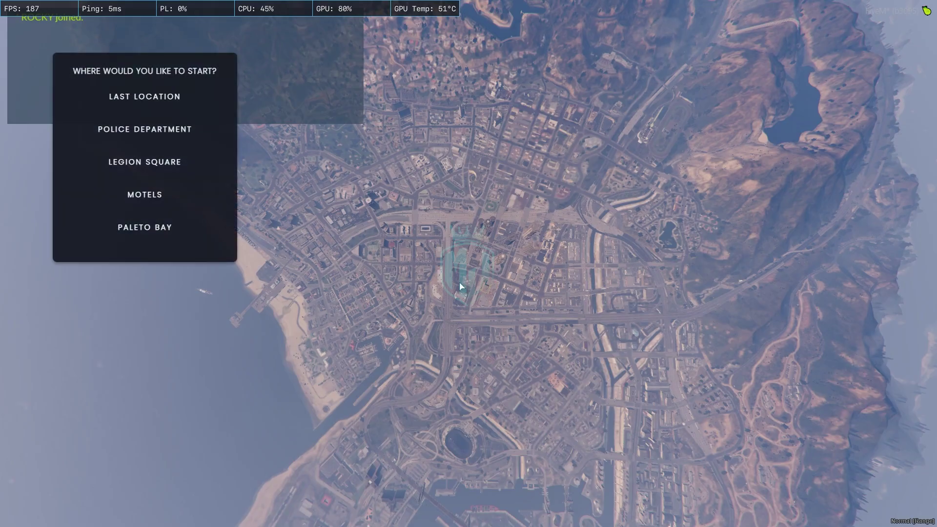
{"action": "left_click", "coordinate": [142, 88]}
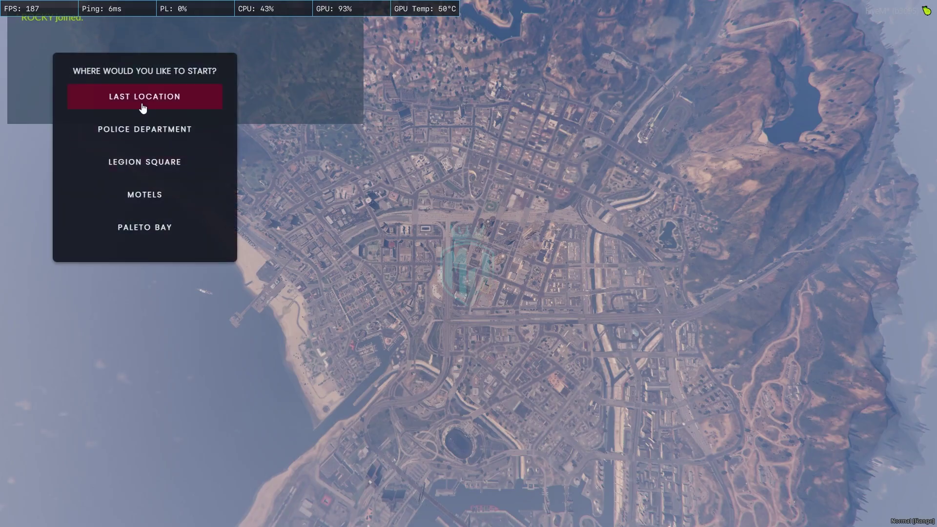
{"action": "left_click", "coordinate": [191, 261]}
{"action": "key", "text": "super"}
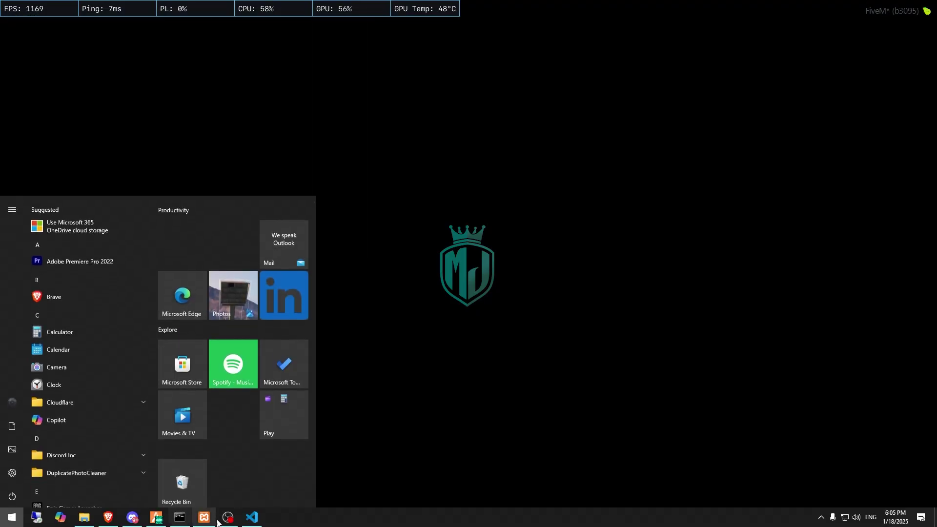
Step: Check the Config.ComputerCoords vec4 PC coordinates on line 3 of config.lua, then return to FiveM
{"action": "left_click", "coordinate": [252, 518]}
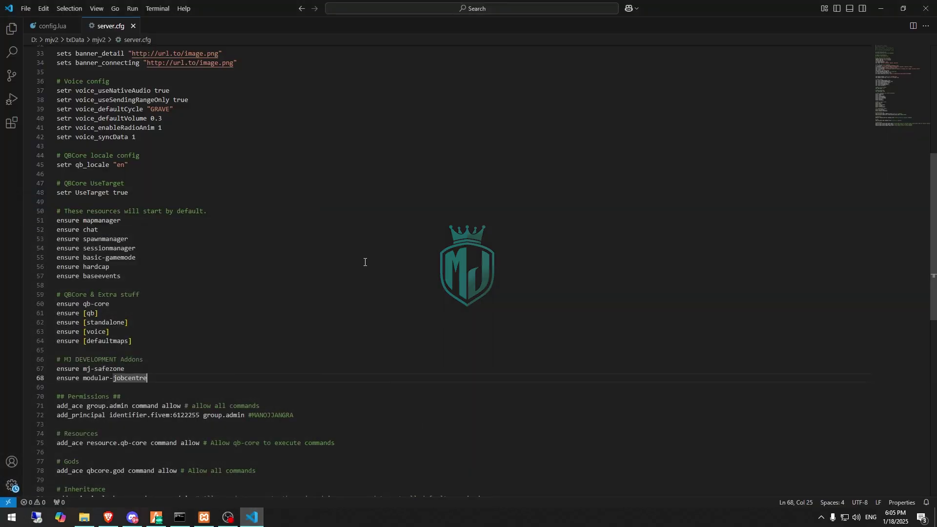
{"action": "left_click", "coordinate": [52, 26]}
{"action": "scroll", "coordinate": [199, 72], "scroll_direction": "up", "scroll_amount": 10}
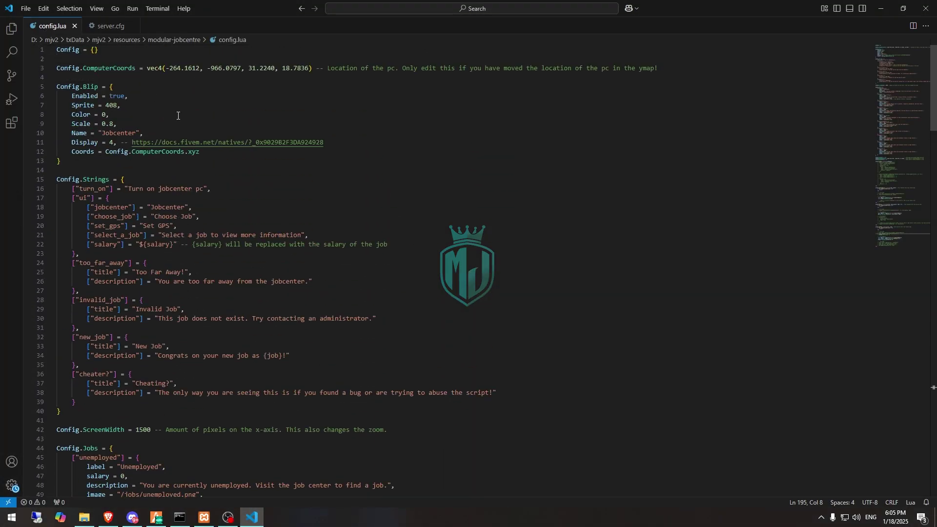
{"action": "left_click_drag", "start_coordinate": [167, 66], "coordinate": [309, 68]}
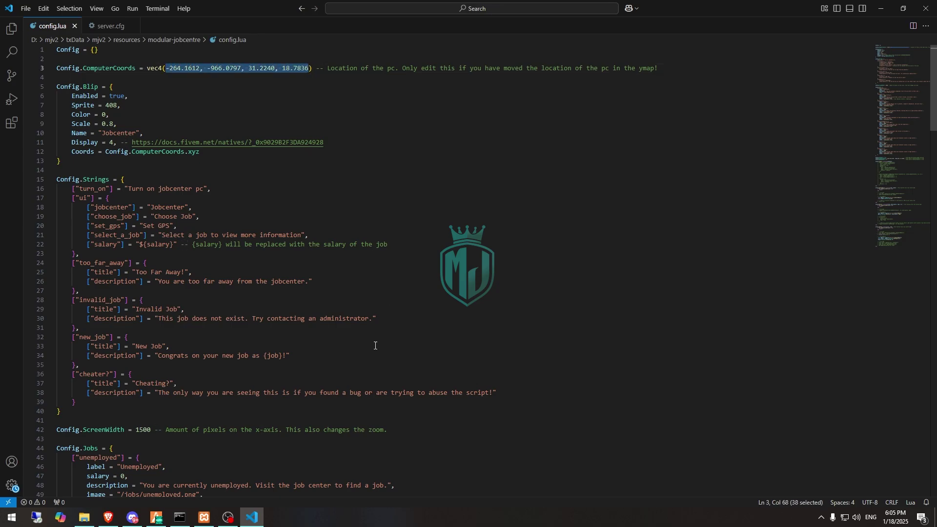
{"action": "left_click", "coordinate": [204, 518]}
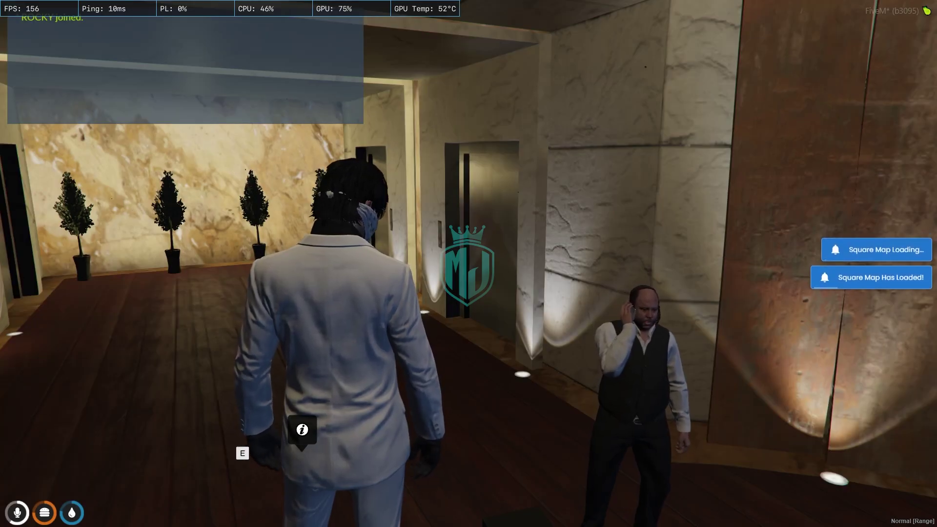
Step: Walk the character to the jobcenter PC desk by the lobby's glass doors
{"action": "key", "text": "w"}
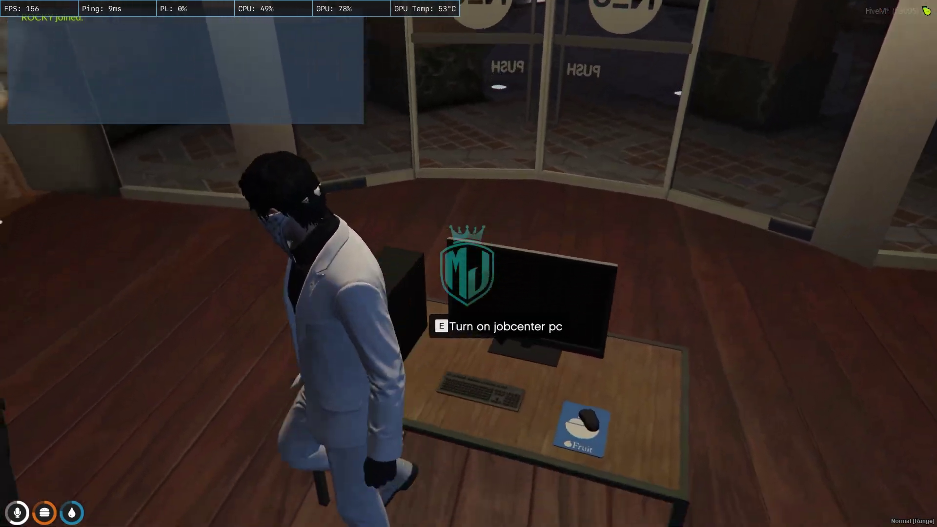
{"action": "key", "text": "s"}
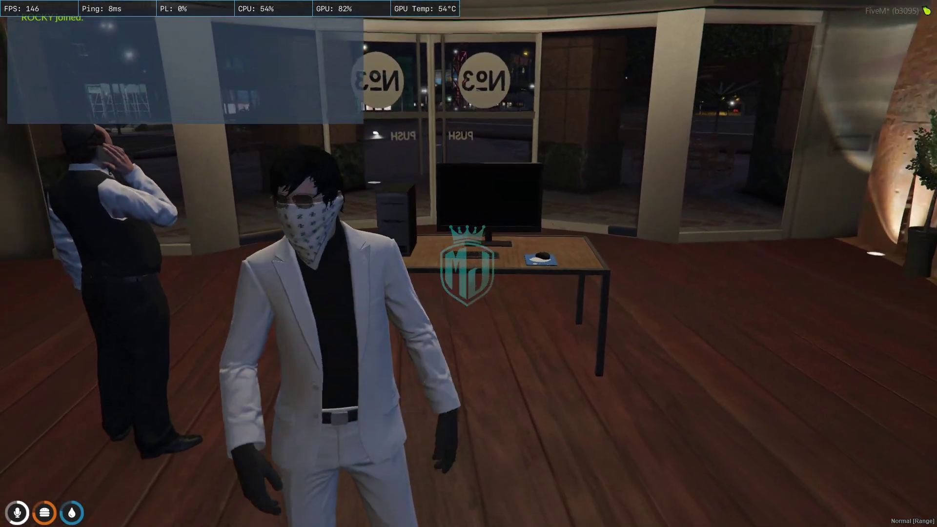
{"action": "key", "text": "w"}
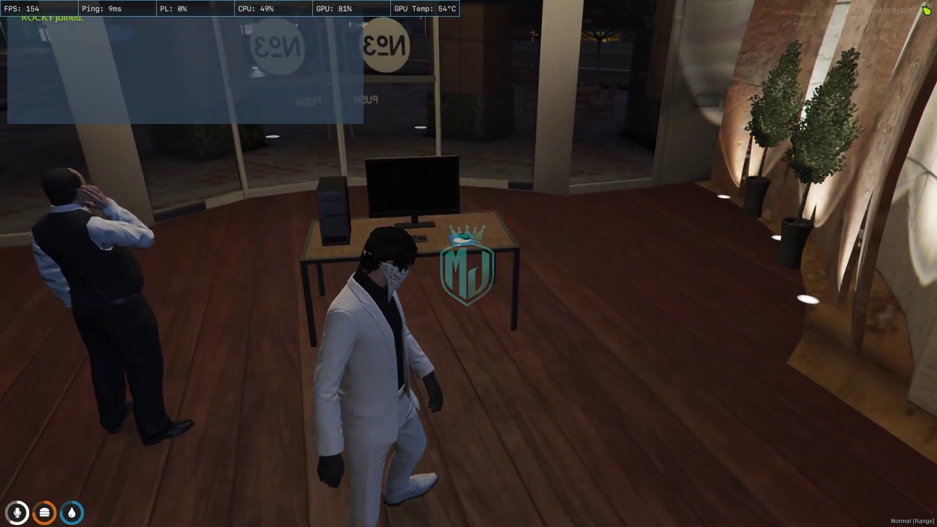
{"action": "key", "text": "w"}
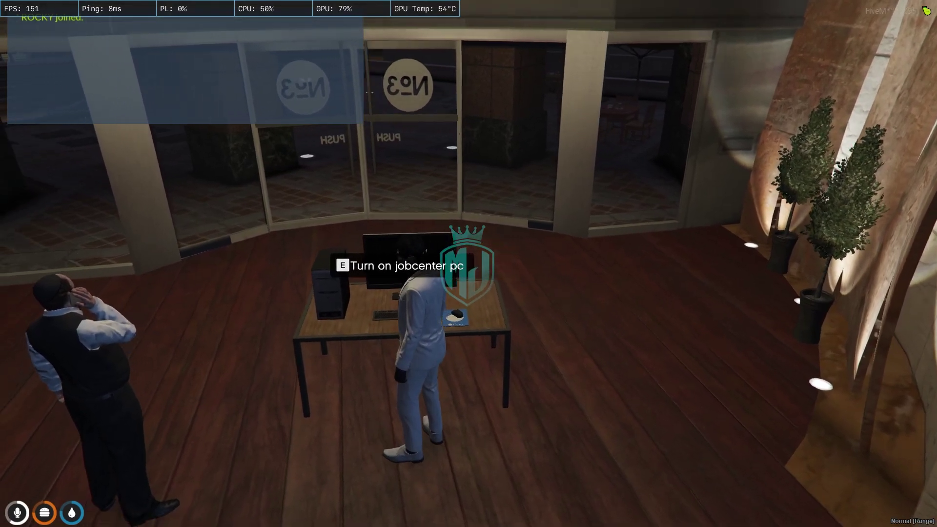
Step: Use the jobcenter PC to take the Mechanic job, then close the Jobcenter window
{"action": "key", "text": "e"}
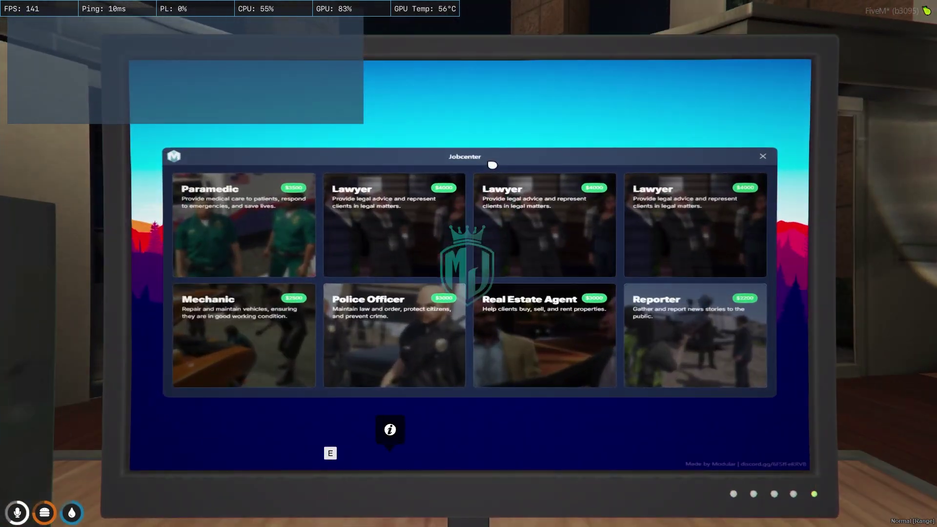
{"action": "mouse_move", "coordinate": [536, 261]}
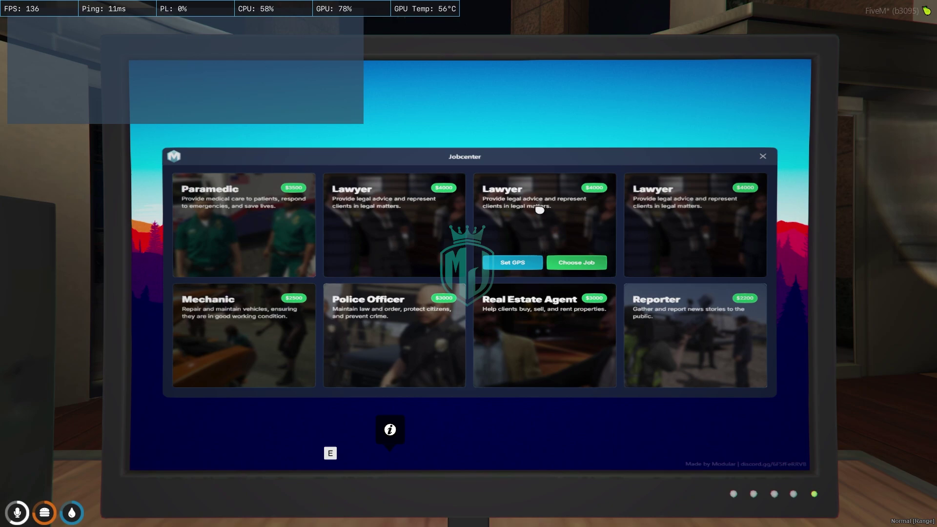
{"action": "mouse_move", "coordinate": [292, 224]}
{"action": "mouse_move", "coordinate": [558, 333]}
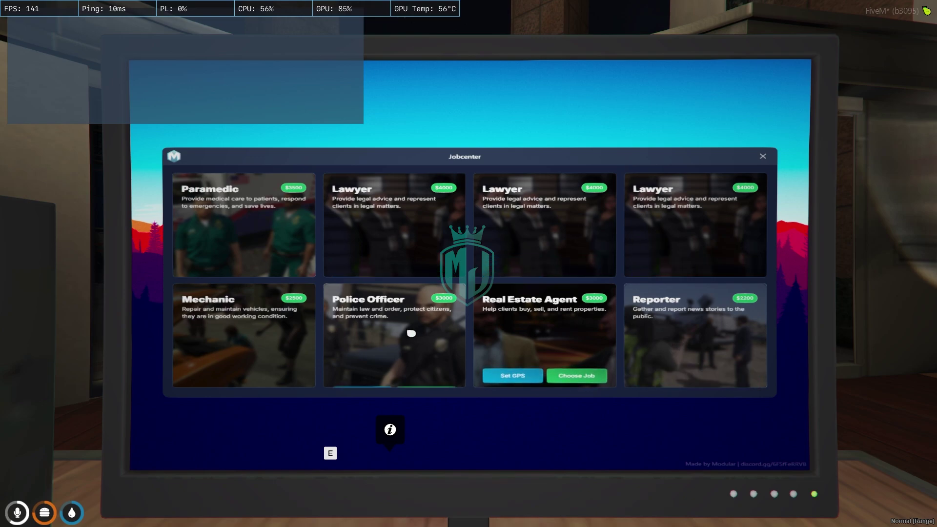
{"action": "mouse_move", "coordinate": [271, 335]}
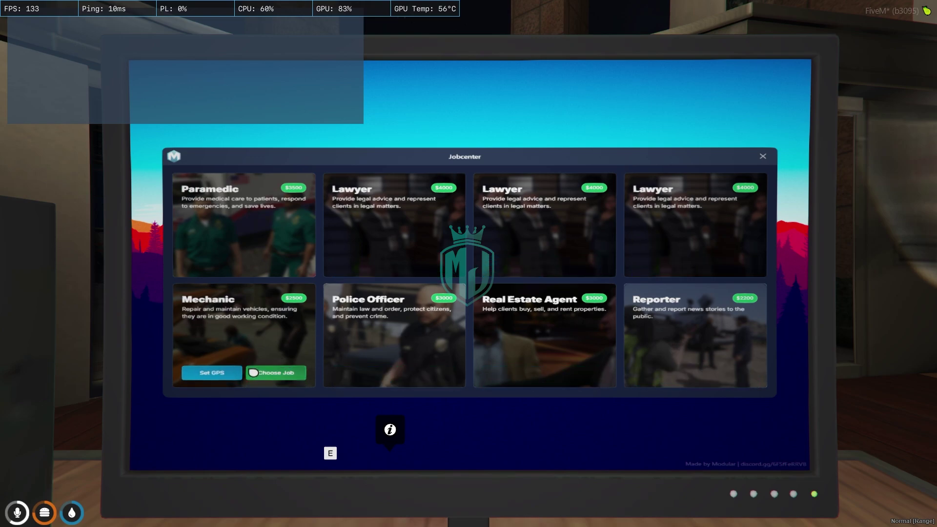
{"action": "left_click", "coordinate": [269, 375]}
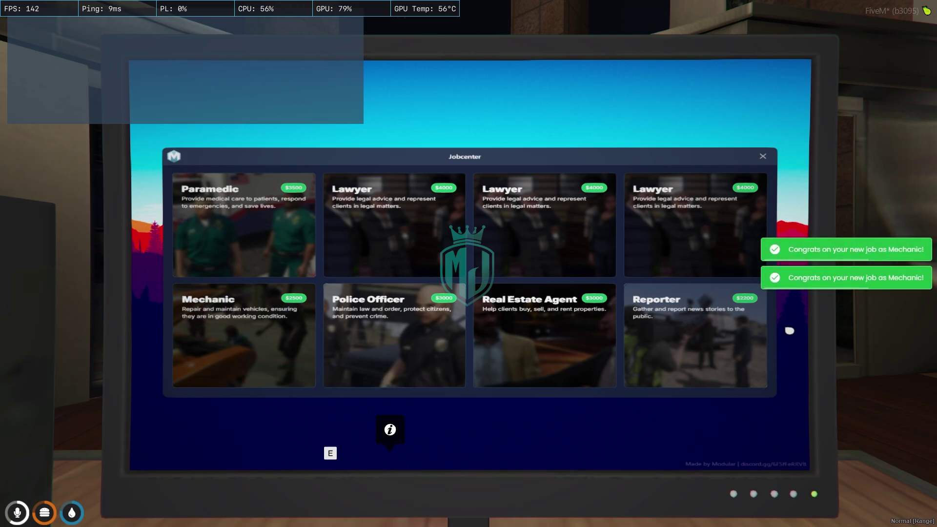
{"action": "left_click", "coordinate": [763, 156]}
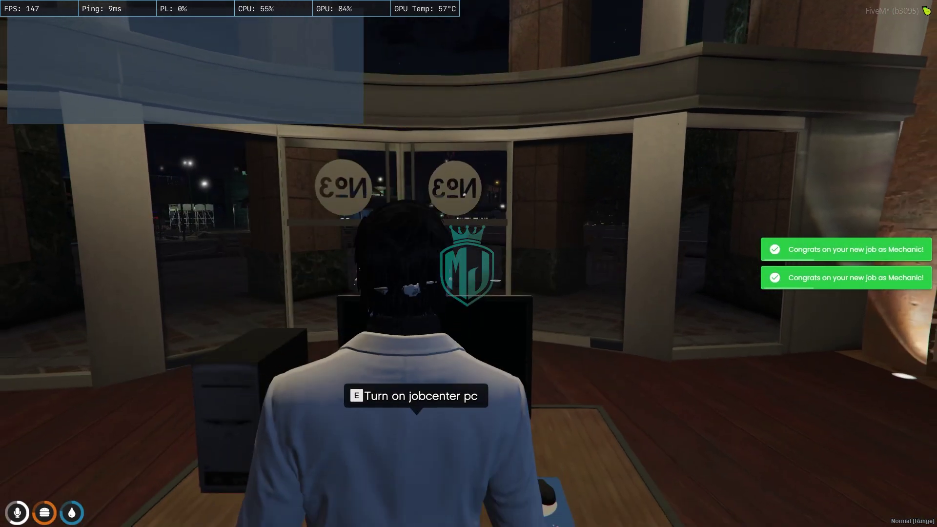
Step: Open the FiveM pause-menu map and remove the existing waypoint route
{"action": "key", "text": "p"}
{"action": "scroll", "coordinate": [508, 347], "scroll_direction": "up", "scroll_amount": 10}
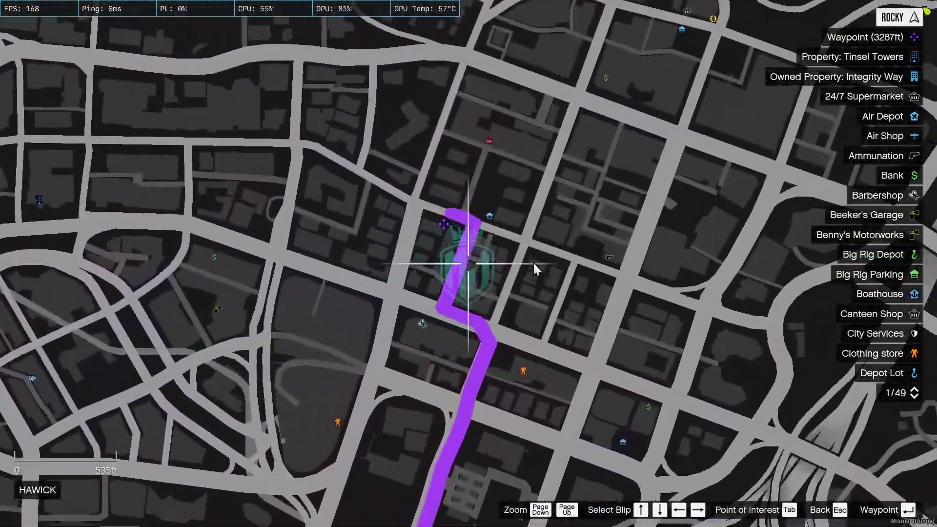
{"action": "left_click", "coordinate": [432, 223]}
{"action": "scroll", "coordinate": [432, 231], "scroll_direction": "down", "scroll_amount": 5}
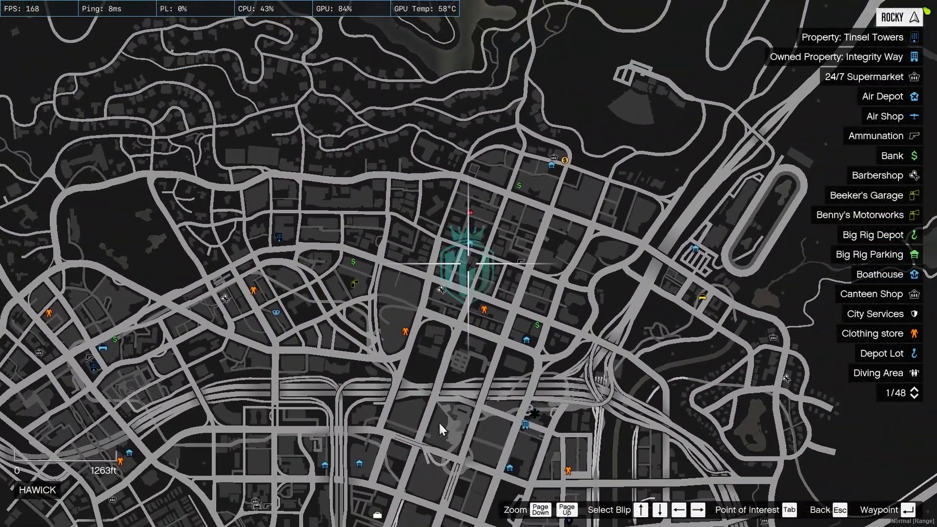